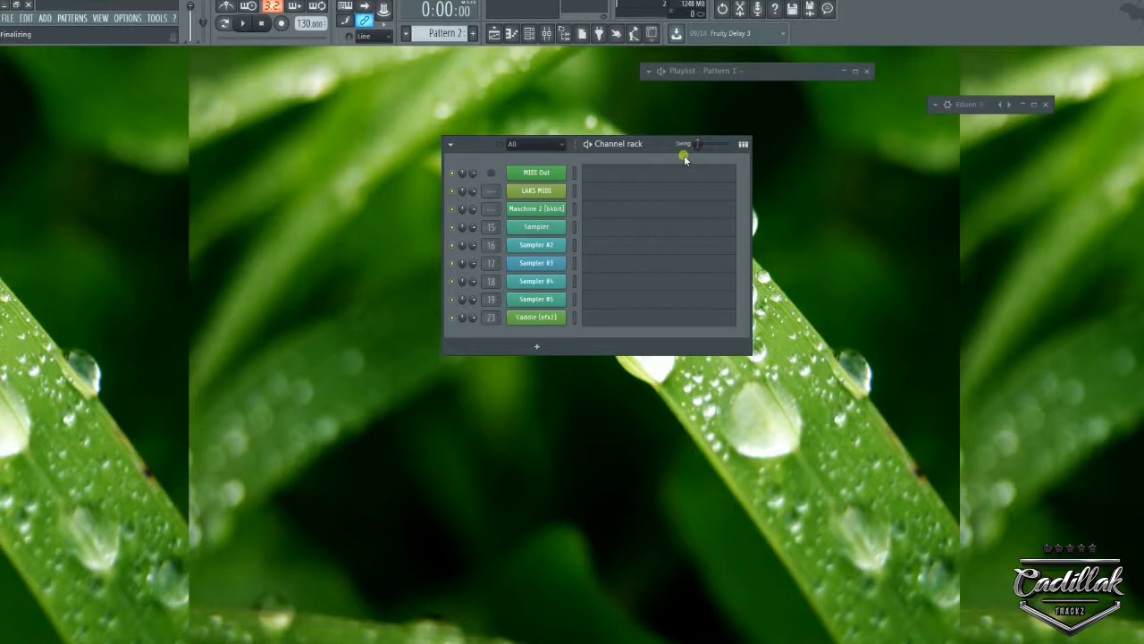
- Review the General, File, Project and Info settings, and close the settings window
left_click_drag(653, 153, 613, 211)
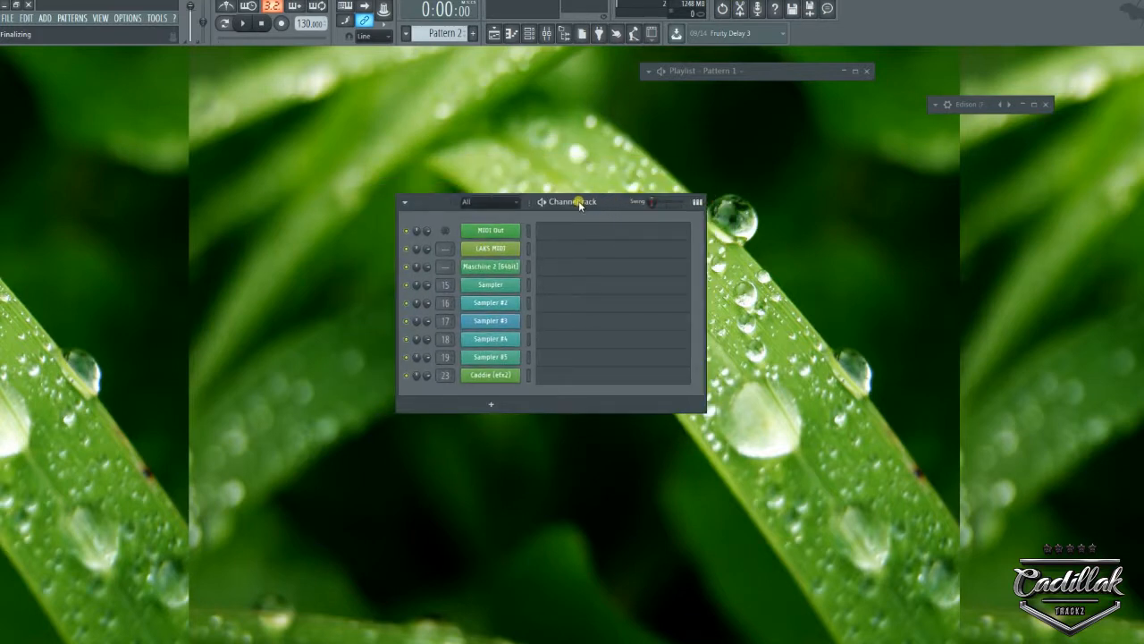
left_click(127, 18)
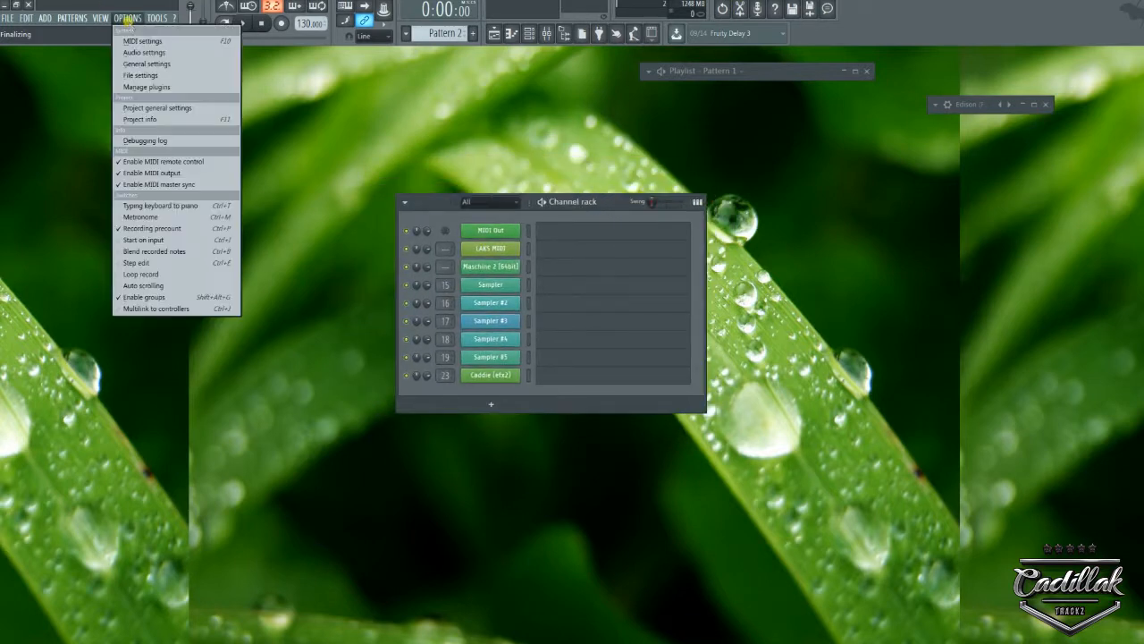
left_click(147, 52)
left_click(481, 115)
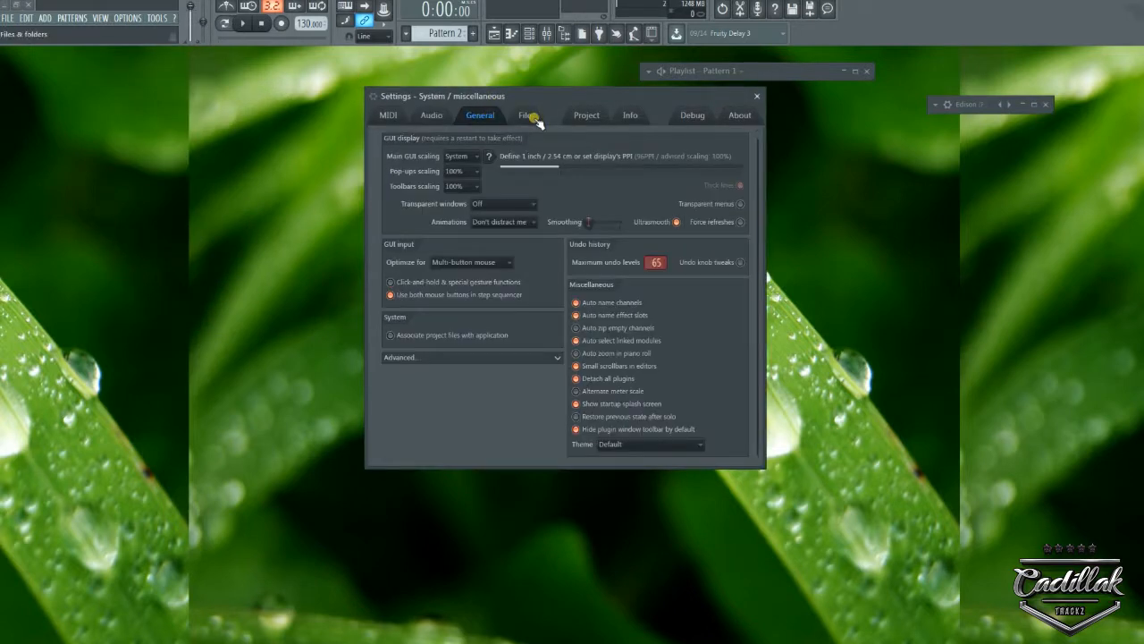
left_click(533, 117)
left_click(594, 118)
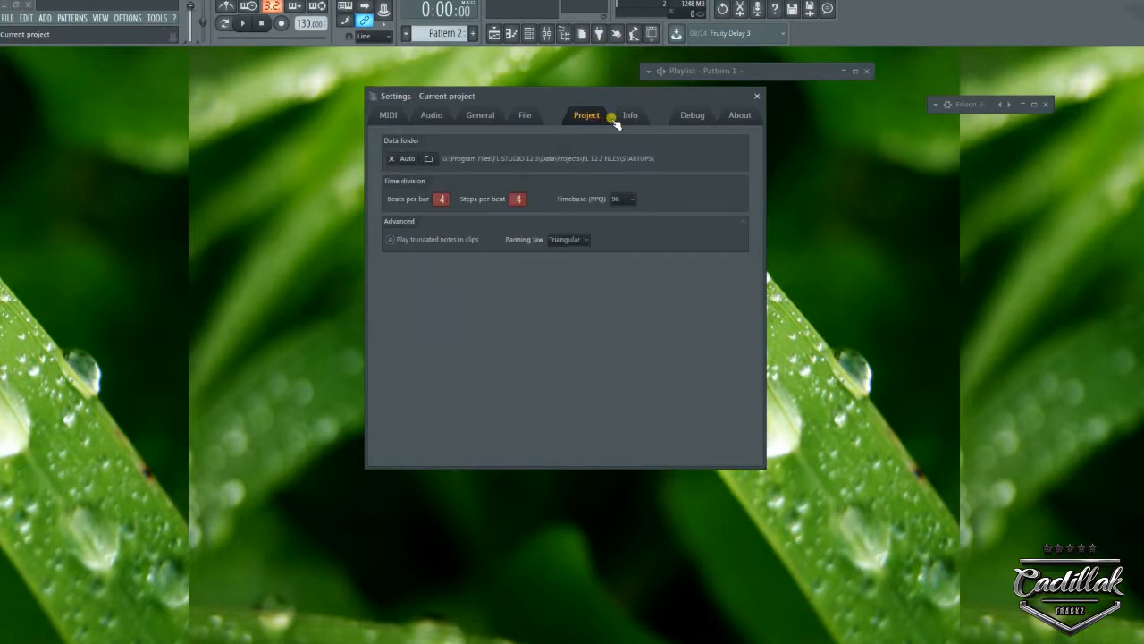
left_click(628, 117)
left_click(756, 96)
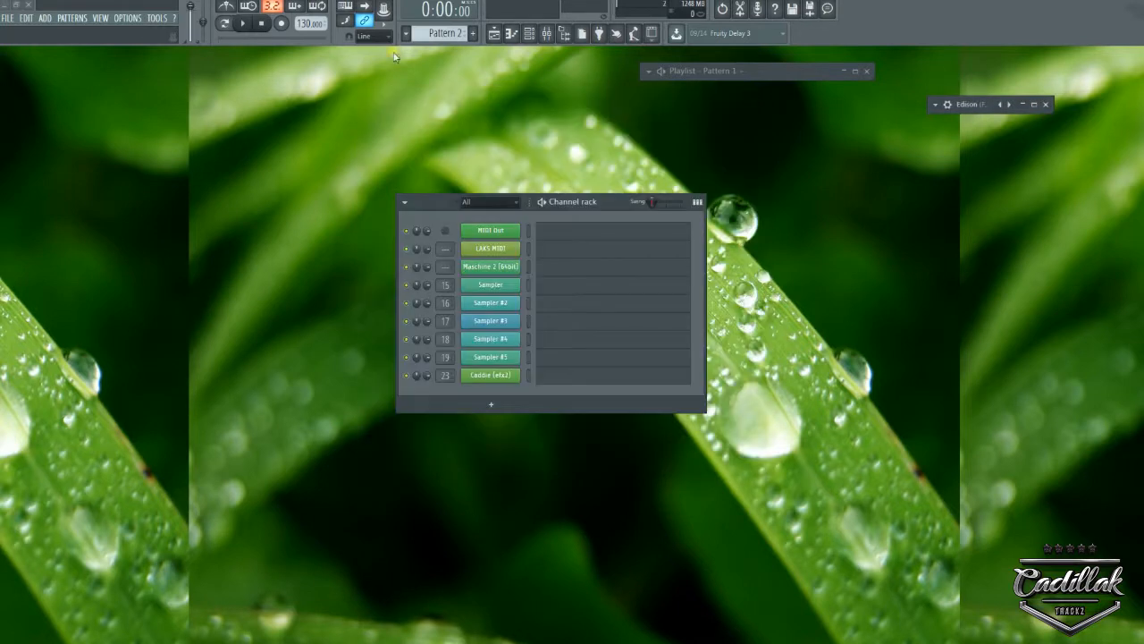
- Look through the generators that can be added and the full list of effect plugins for slot 4 of the FL STUDIO SOUNDS mixer track
left_click(78, 18)
mouse_move(46, 20)
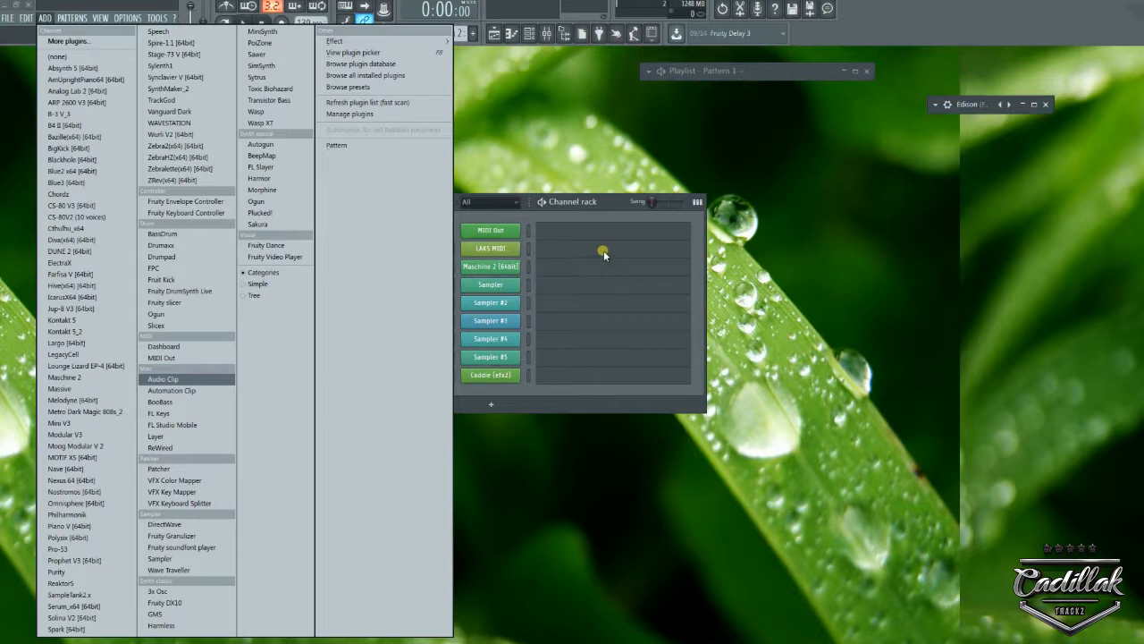
left_click(545, 33)
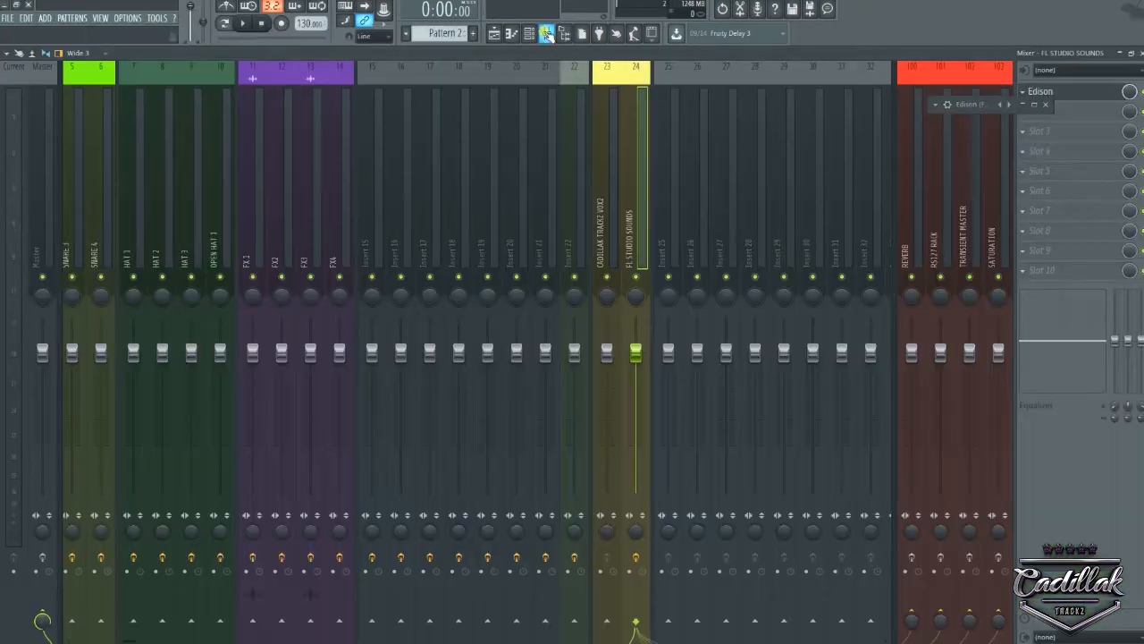
left_click(1029, 151)
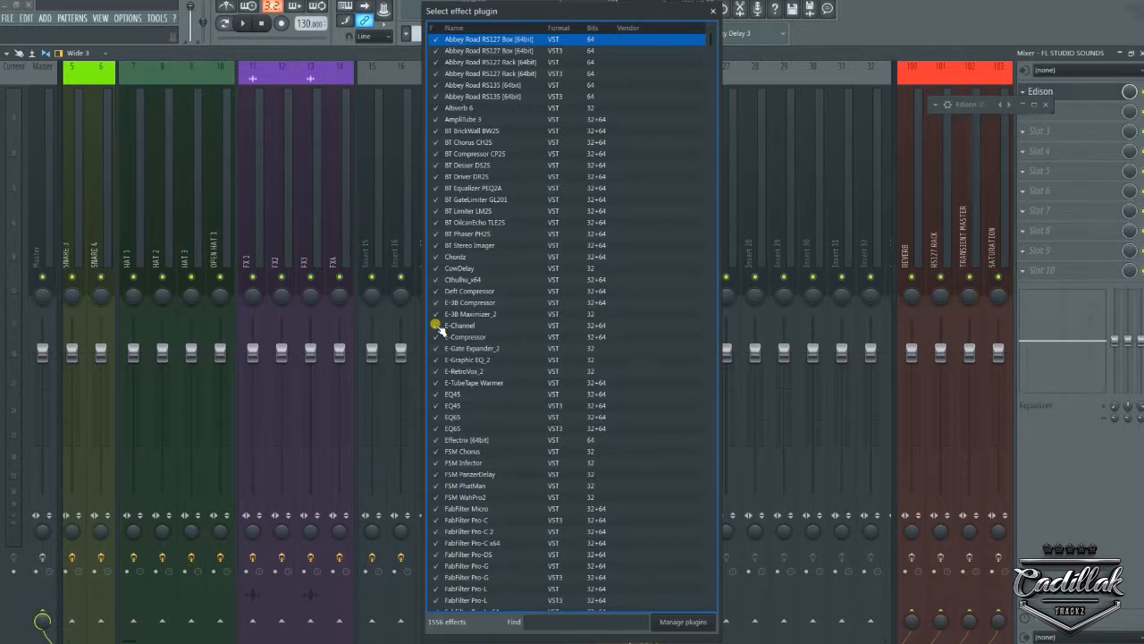
scroll(547, 149, "down", 20)
scroll(547, 148, "down", 15)
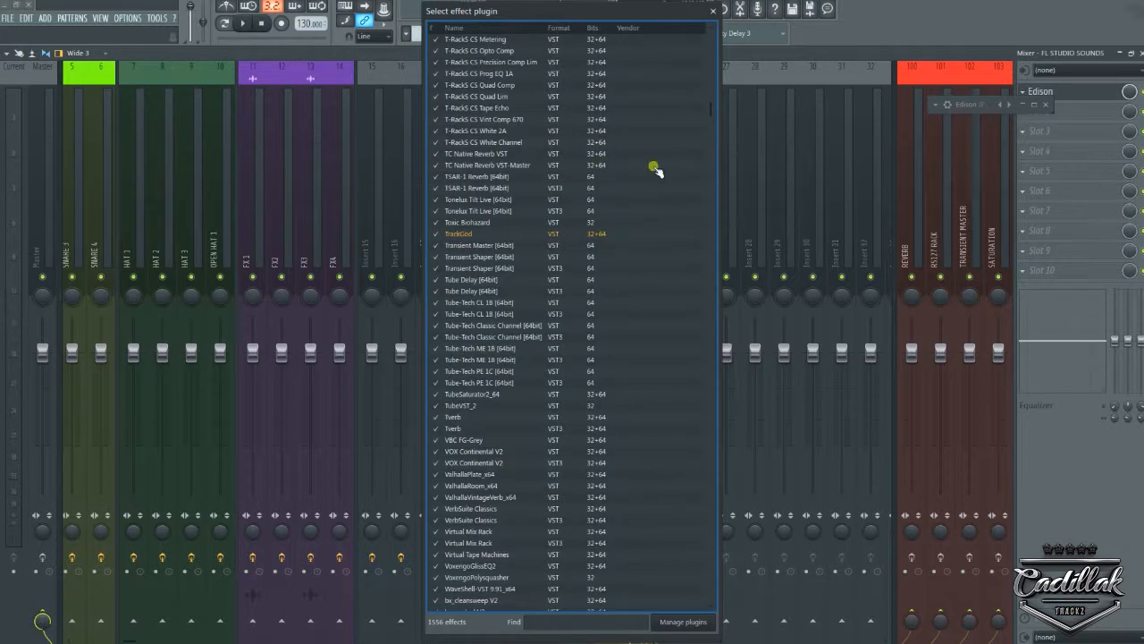
left_click_drag(710, 110, 712, 416)
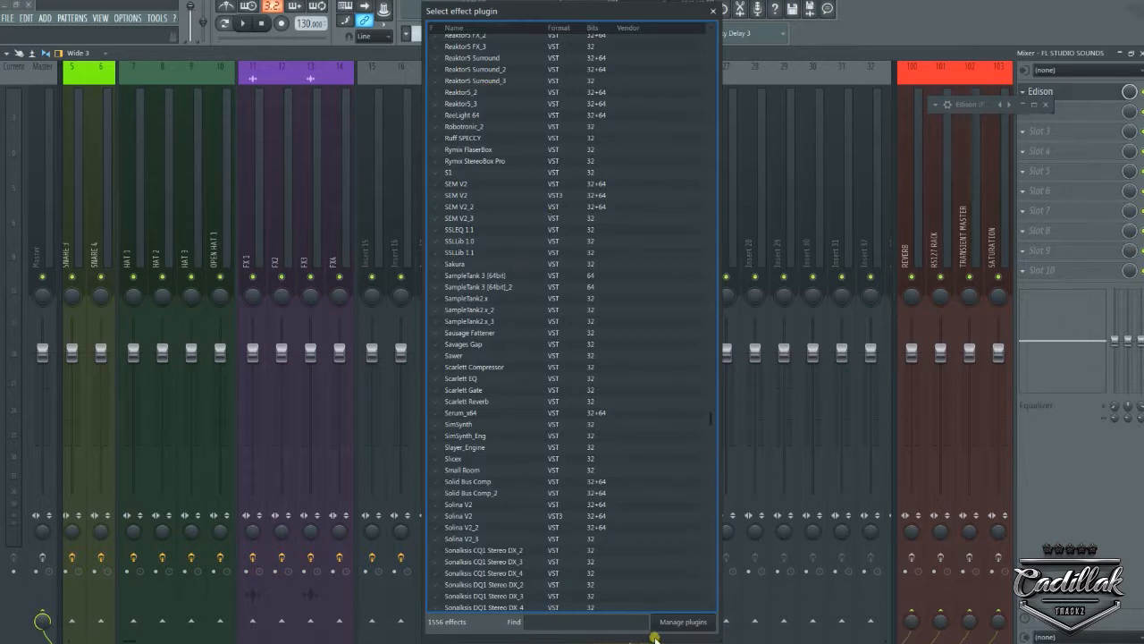
- Open the plugin manager over the mixer and widen its window and search paths list until the full folder paths are readable
left_click(724, 614)
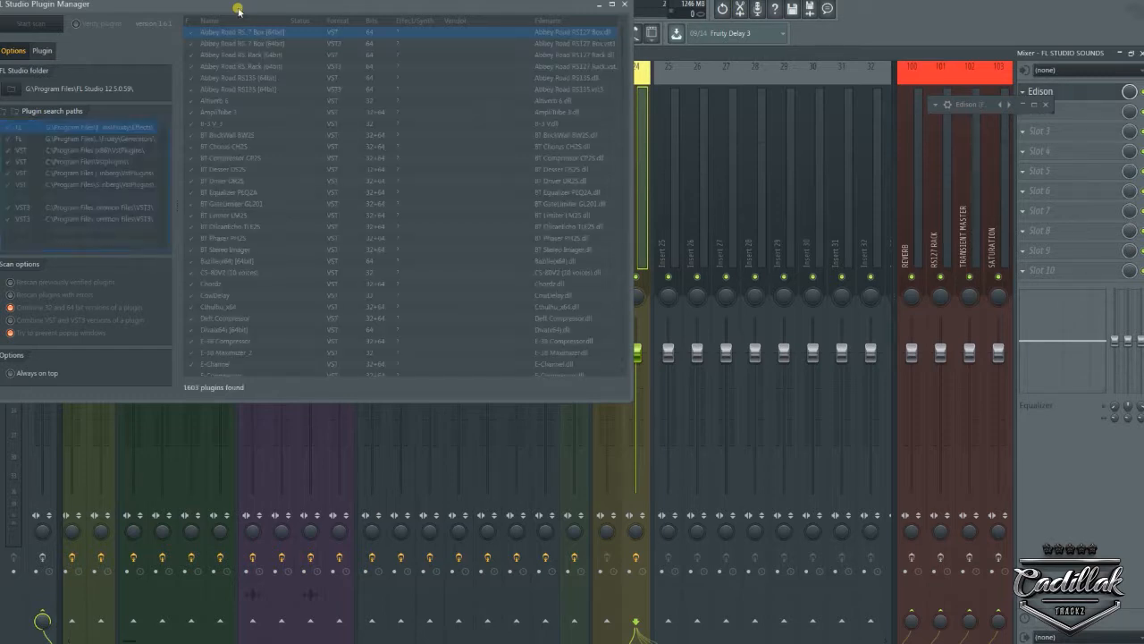
left_click_drag(268, 8, 550, 70)
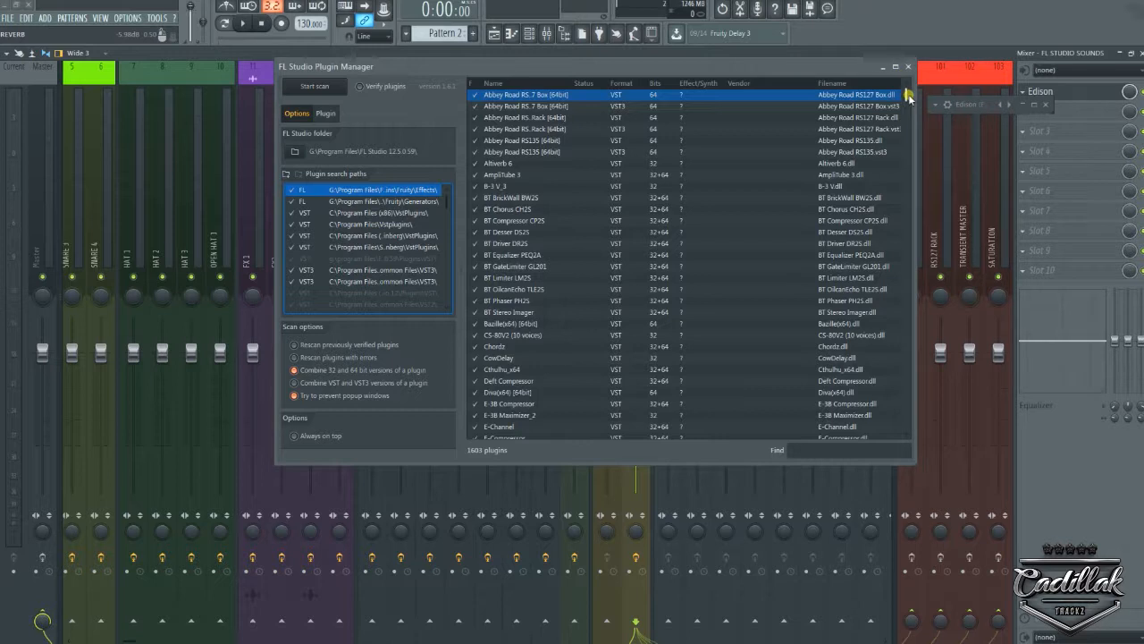
mouse_move(906, 101)
left_mouse_down()
mouse_move(907, 143)
mouse_move(914, 95)
left_mouse_up()
key("Escape")
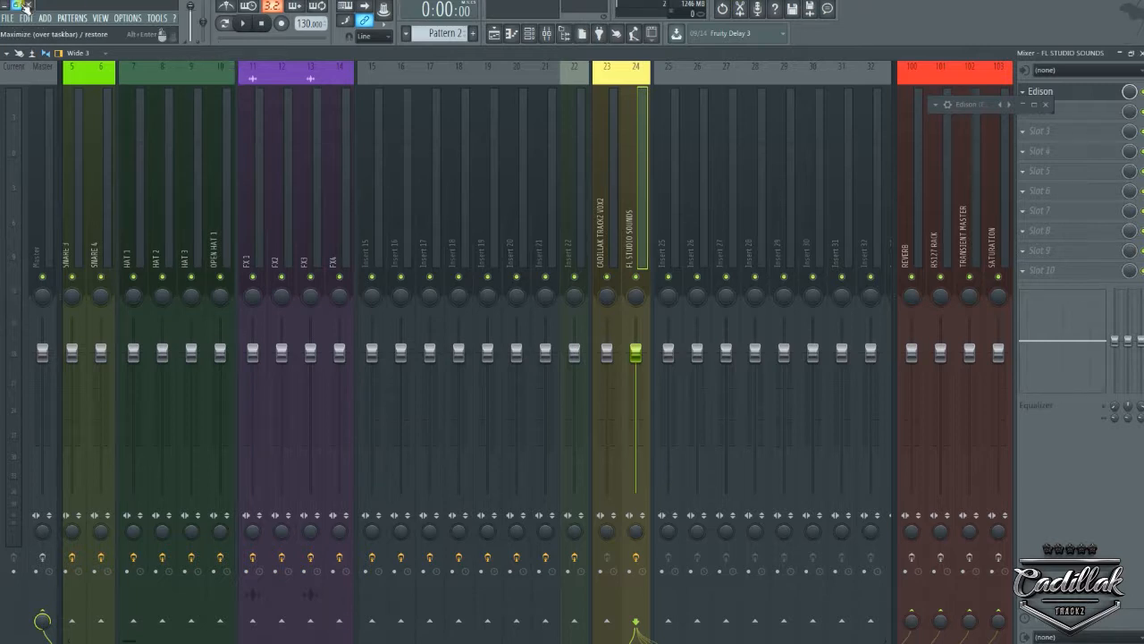
key("alt+Tab")
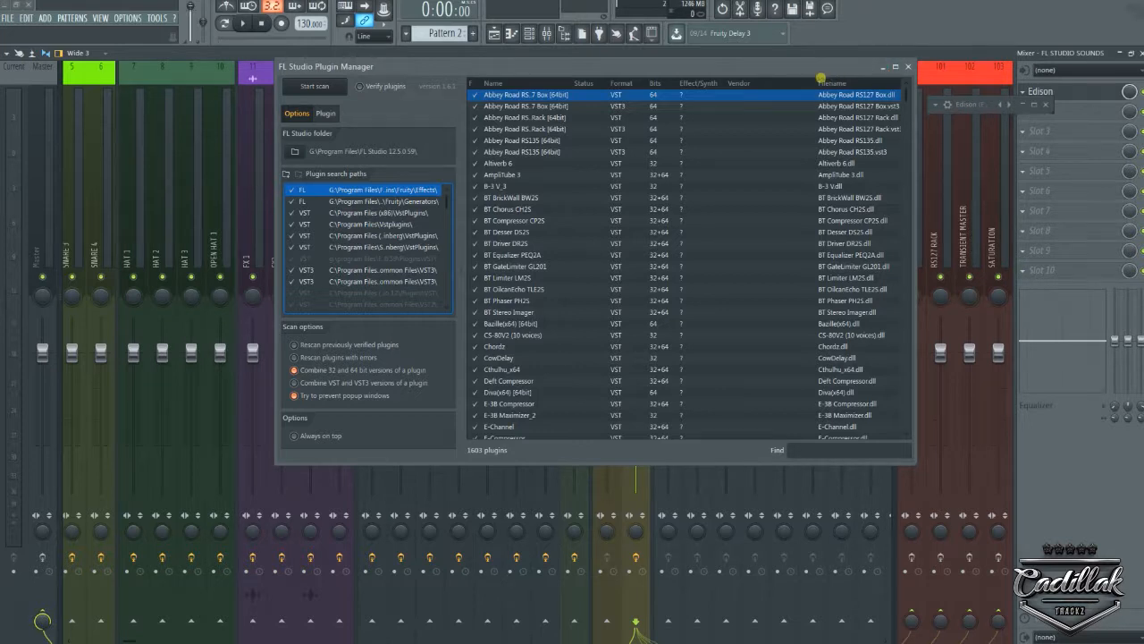
mouse_move(443, 198)
left_mouse_down()
mouse_move(441, 238)
mouse_move(455, 255)
mouse_move(459, 202)
left_mouse_up()
left_click_drag(916, 449, 1140, 451)
left_click_drag(462, 266, 675, 268)
- Examine the plugin search paths, including C:\Program Files\Vstplugins\, the VST3 folders and the custom folders further down the list
left_click(362, 224)
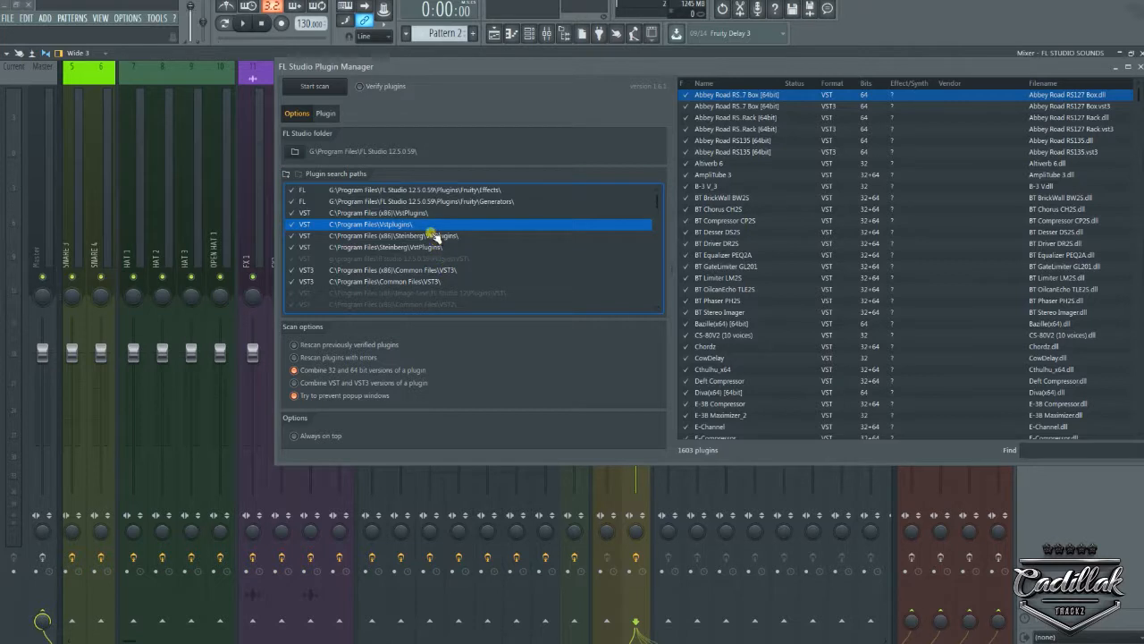
scroll(426, 233, "down", 2)
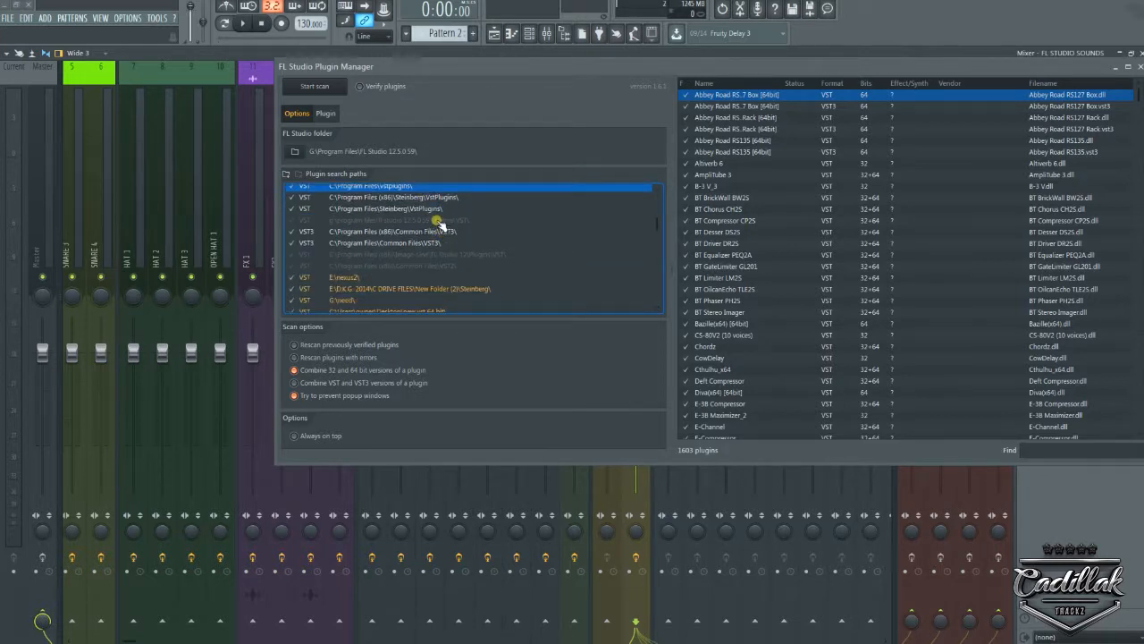
scroll(440, 223, "down", 1)
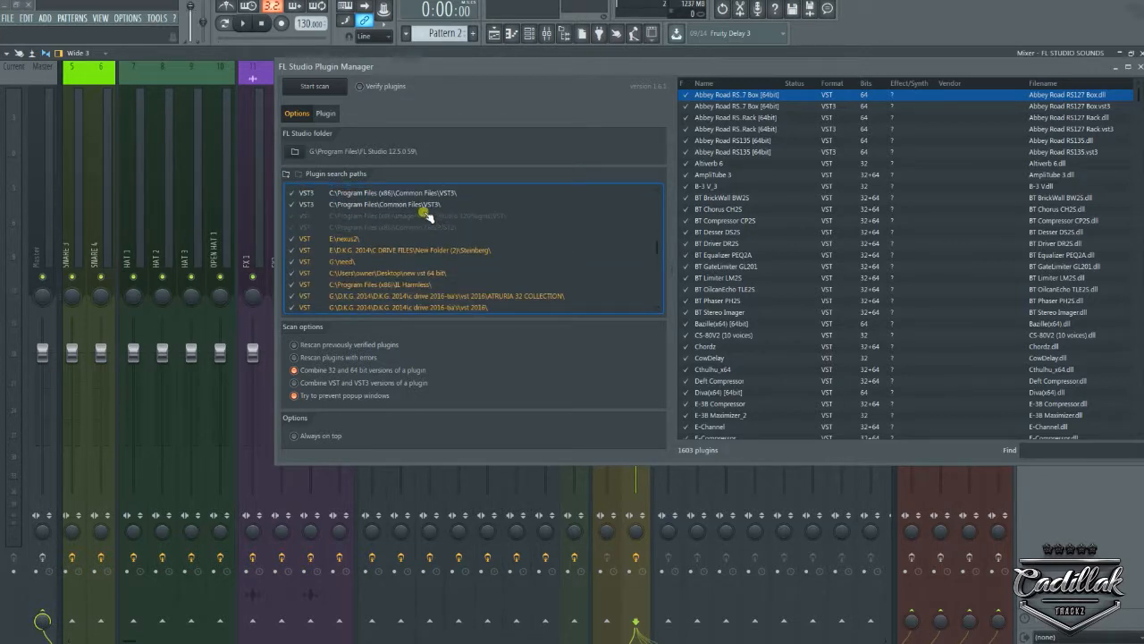
scroll(416, 212, "up", 4)
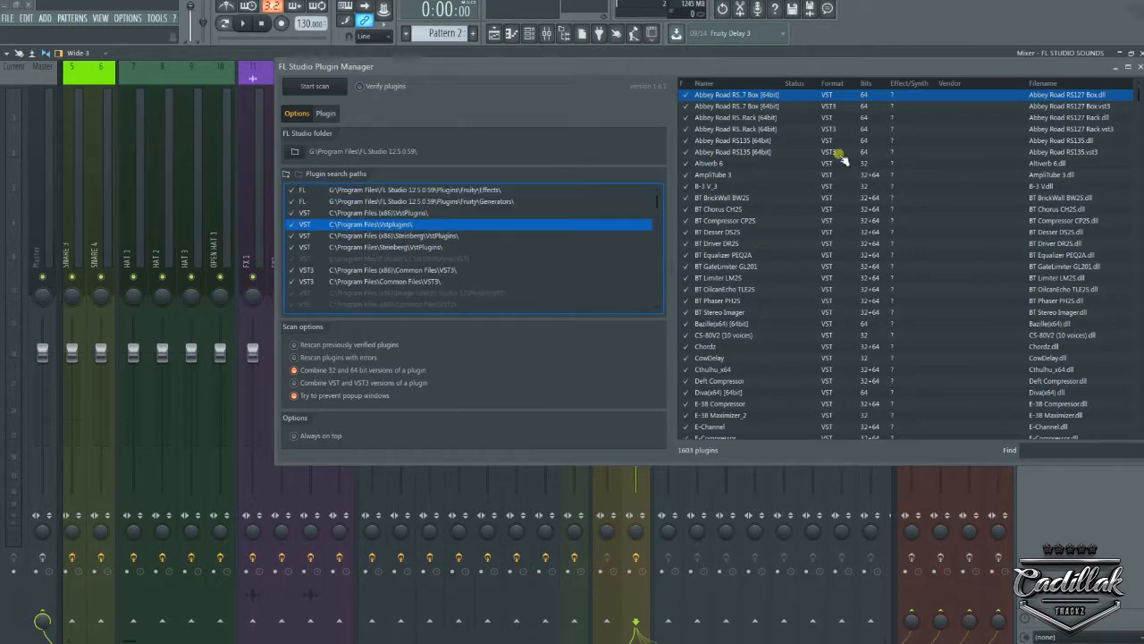
- View the folder browser for adding a plugin search path, without choosing a folder
left_click_drag(816, 59, 631, 97)
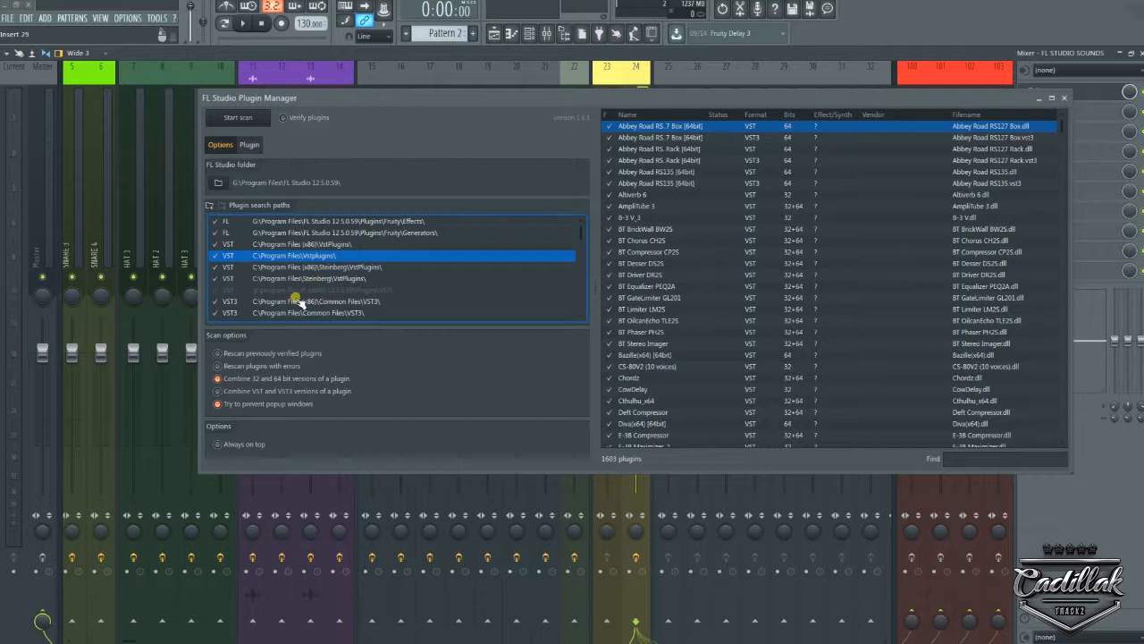
left_click(210, 206)
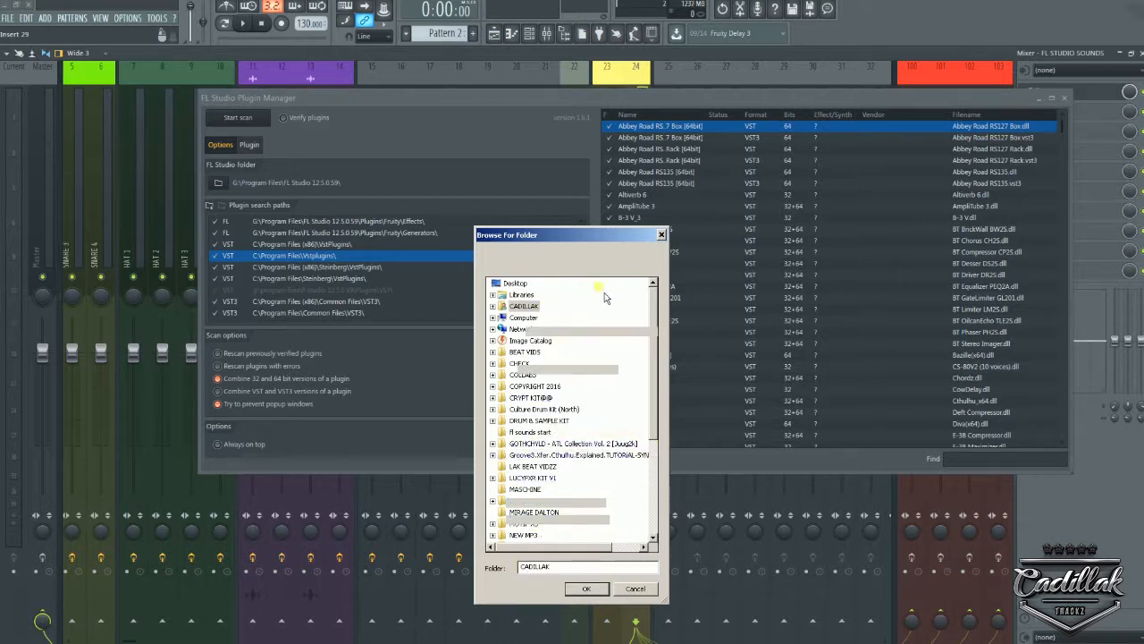
left_click(660, 235)
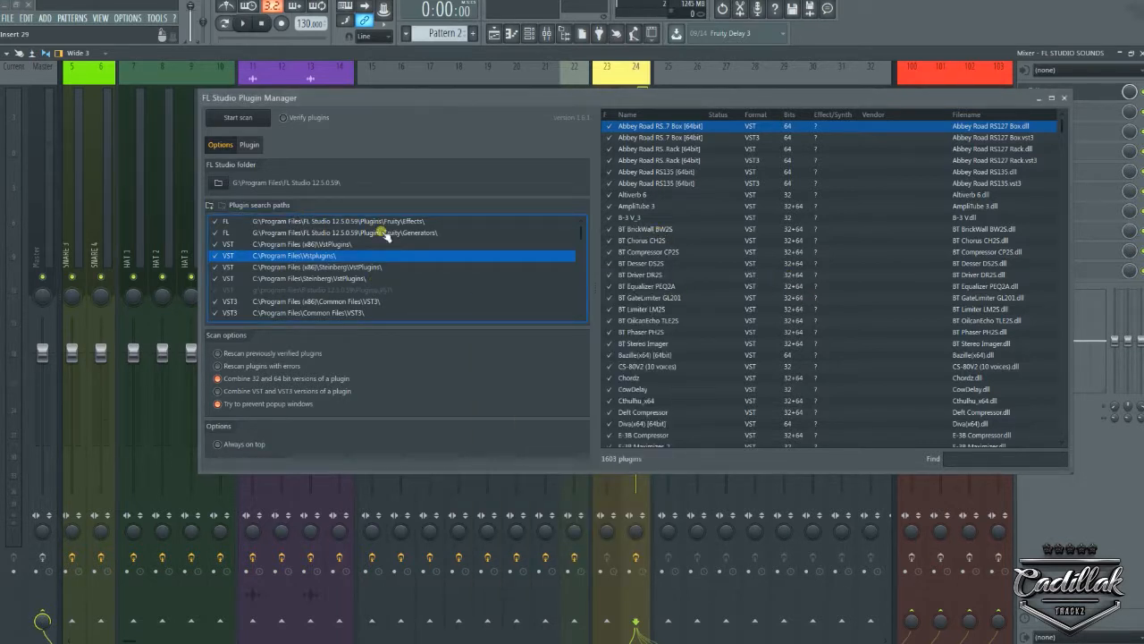
left_click(210, 206)
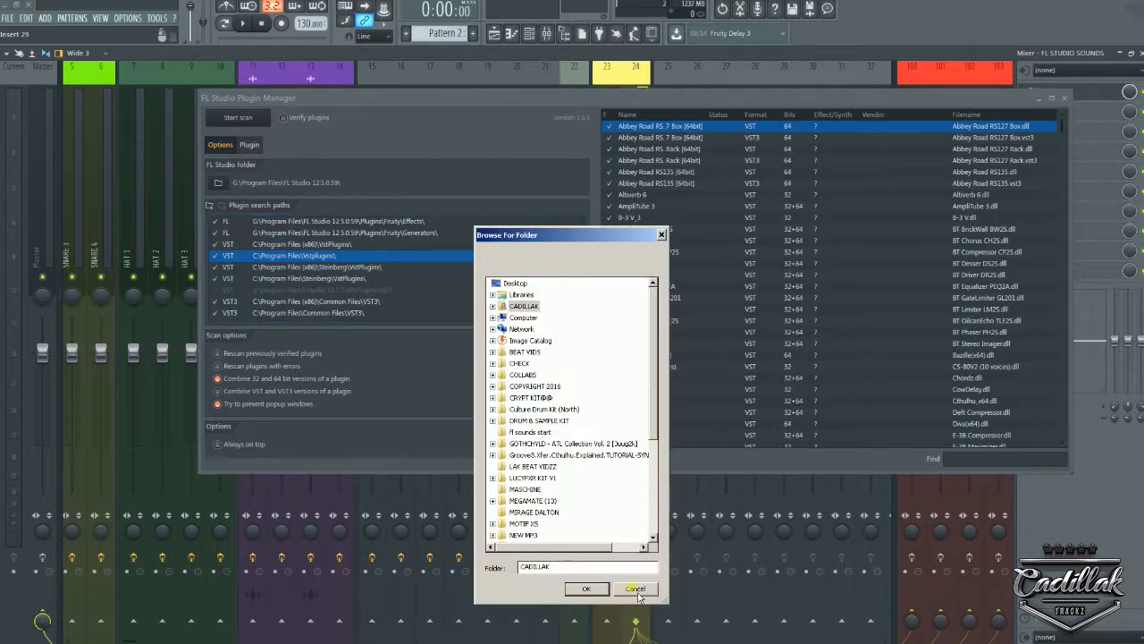
left_click(637, 590)
- Find the newly scanned TrackGod plugin in the manager's plugin list, select its entry and close the plugin manager
scroll(396, 298, "down", 5)
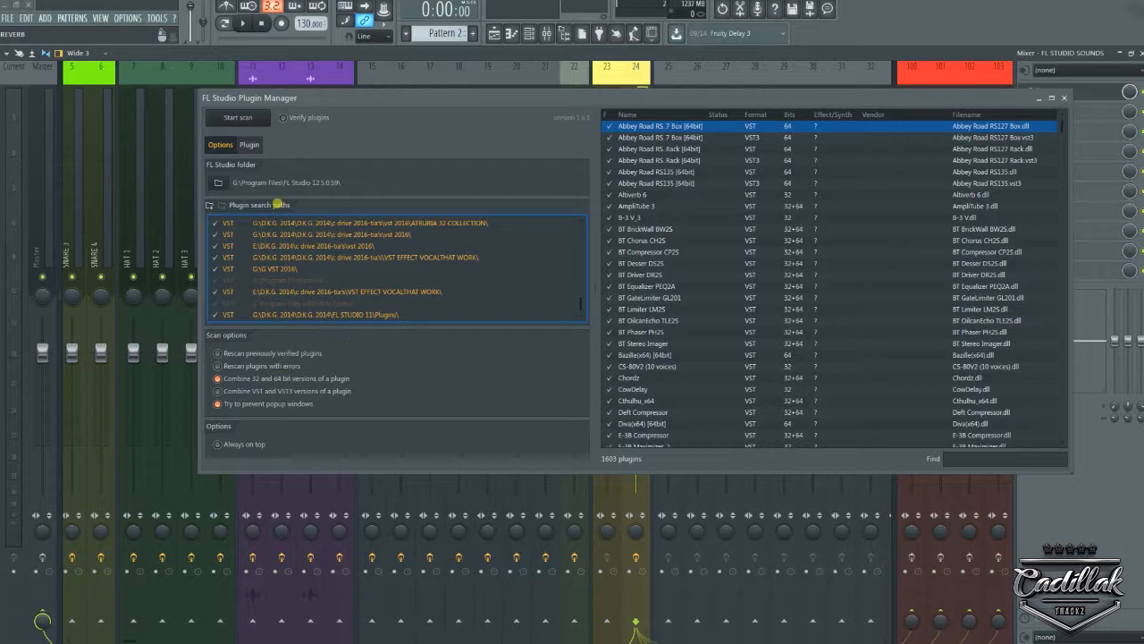
left_click(295, 125)
left_click_drag(676, 98, 506, 98)
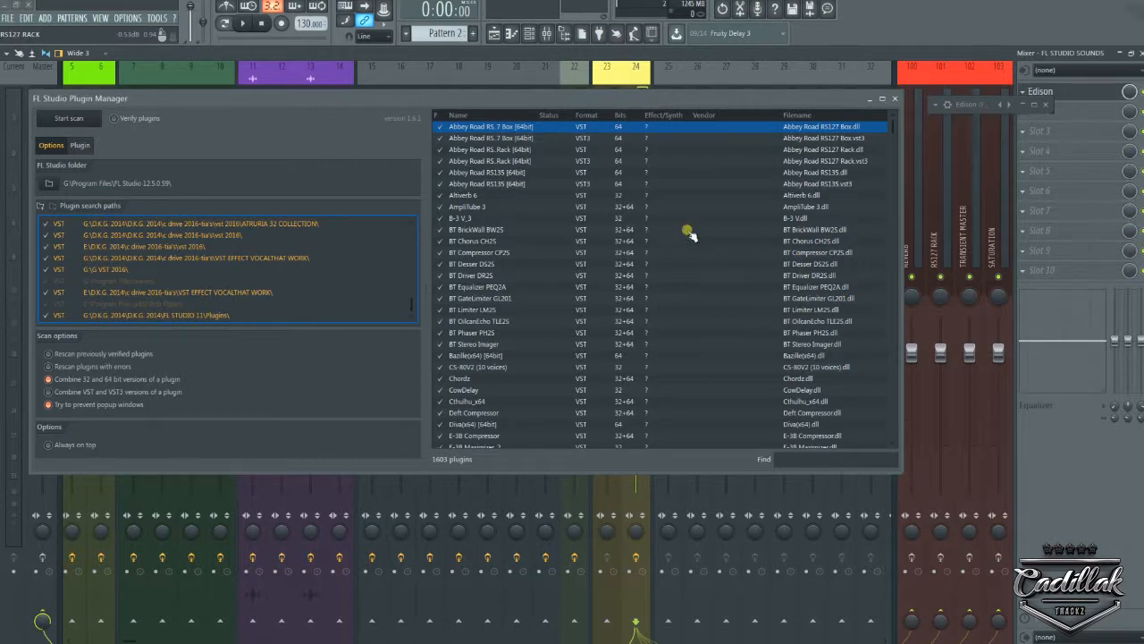
scroll(683, 234, "down", 10)
scroll(683, 234, "down", 15)
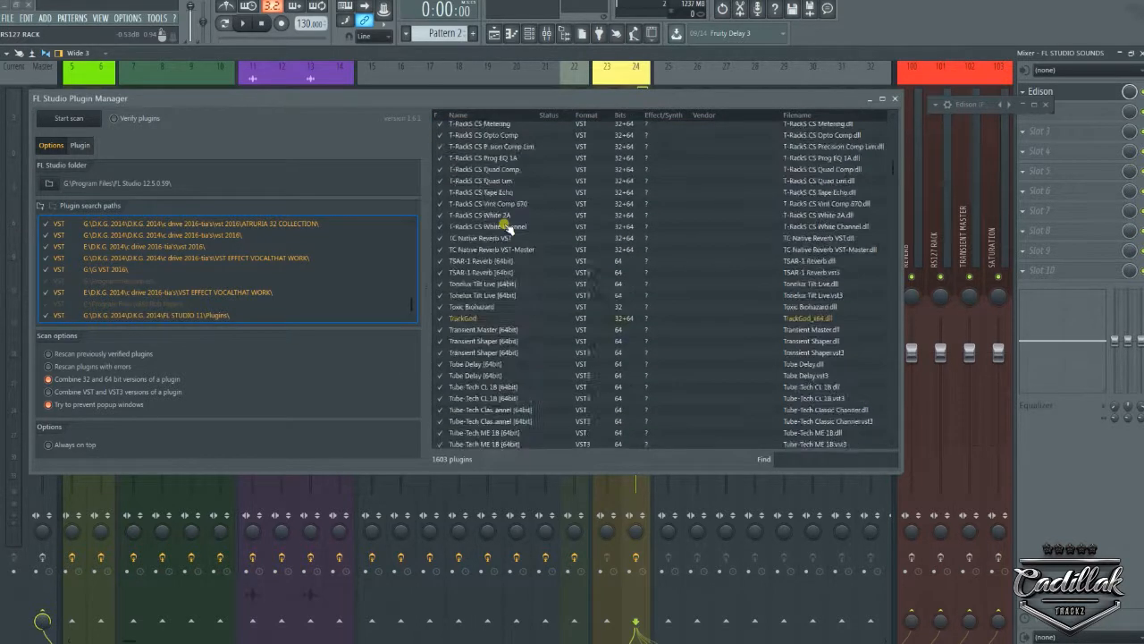
scroll(506, 227, "up", 5)
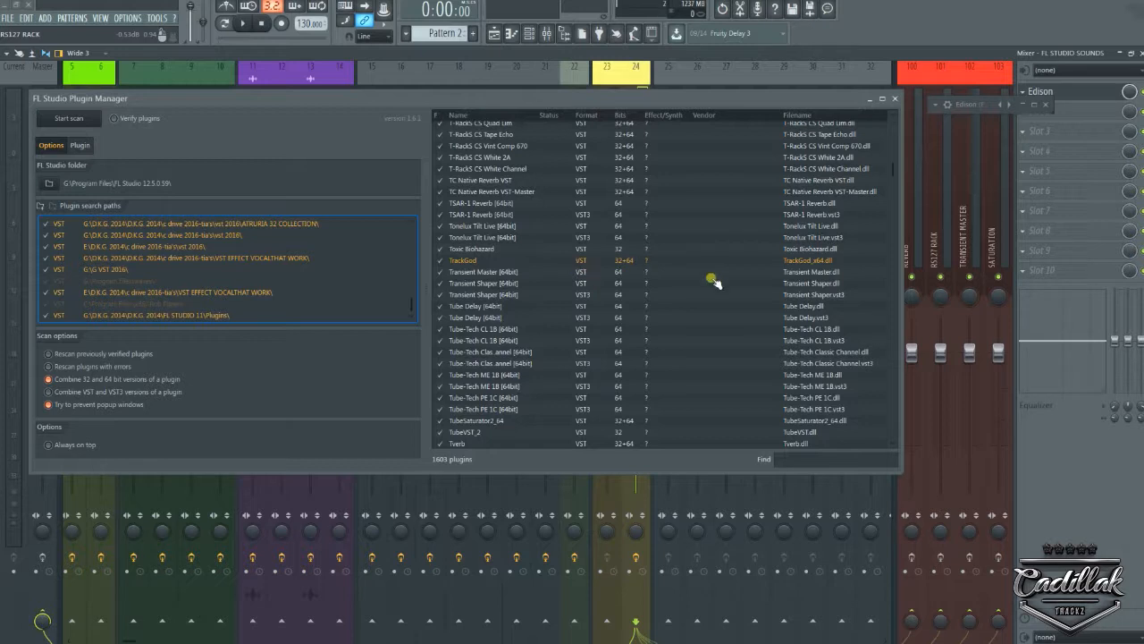
left_click(442, 262)
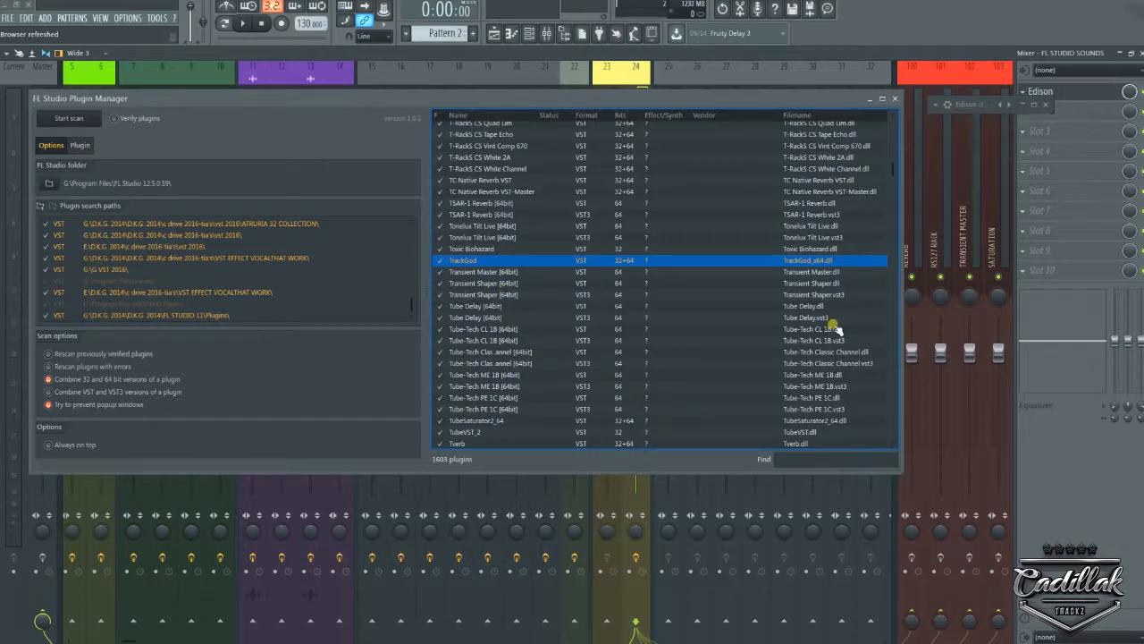
left_click(895, 99)
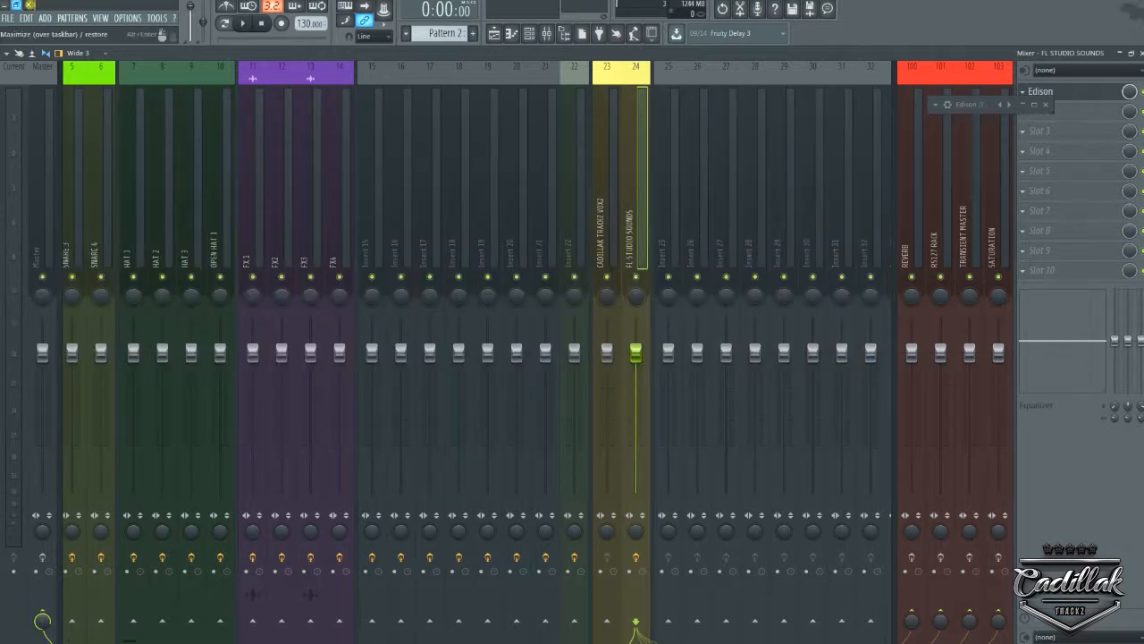
- Add the TrackGod plugin to the project as a new channel and close its plugin window
left_click(46, 18)
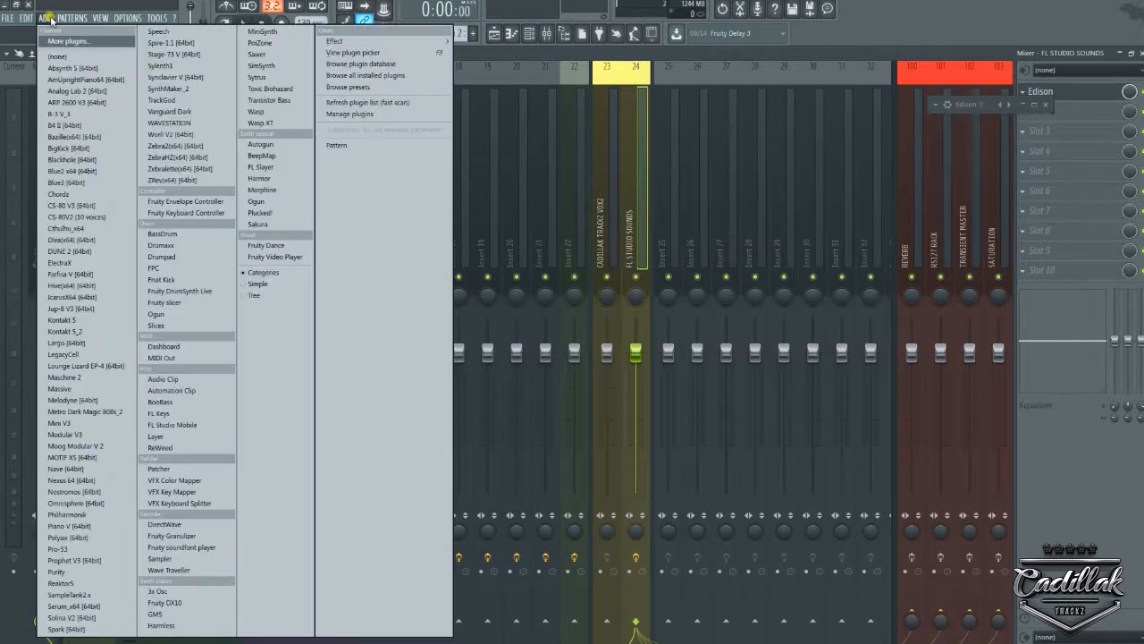
left_click(152, 101)
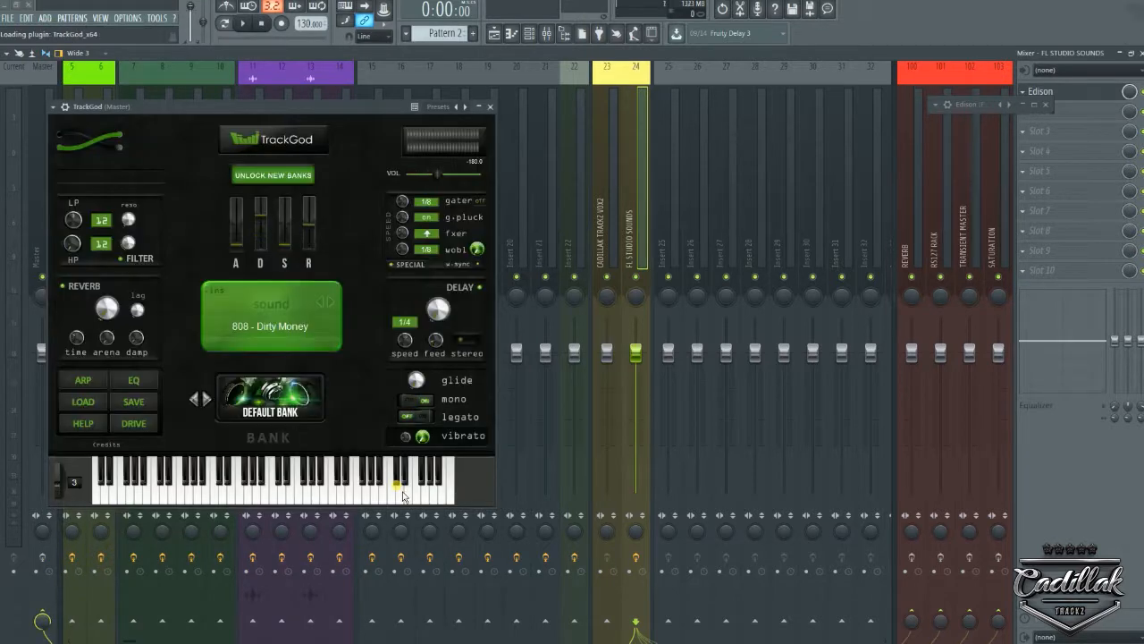
left_click(491, 108)
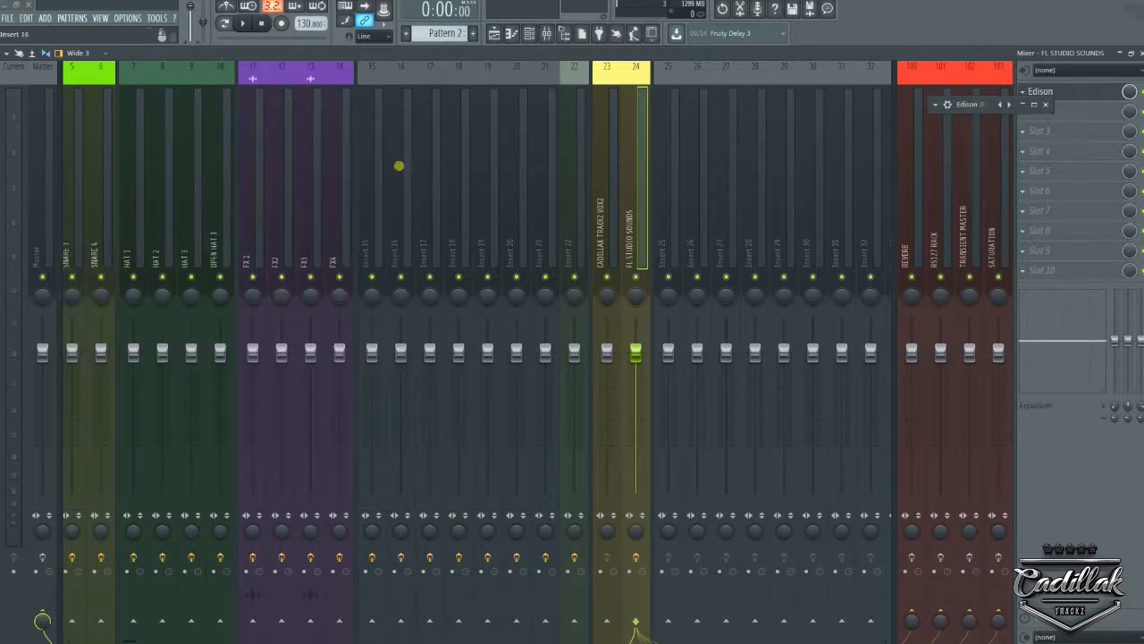